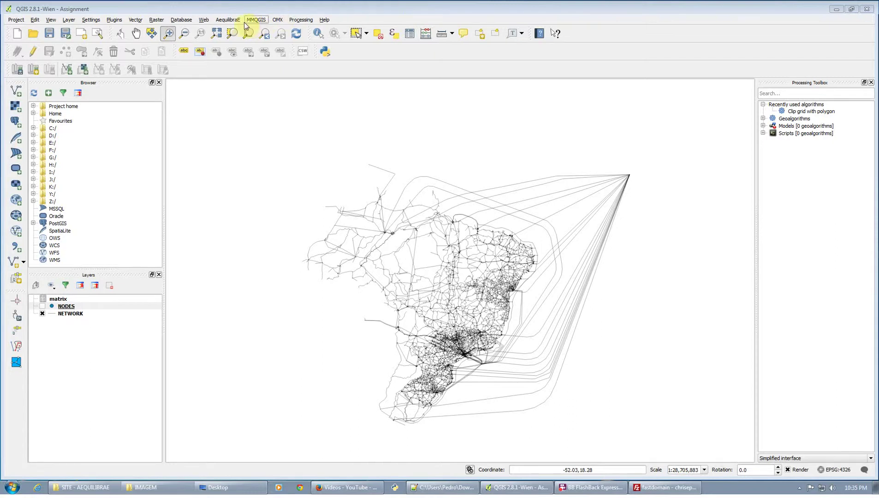
# - Open AequilibraE's Traffic Assignment toolbox and shift the dialog slightly right over the Brazil map
pyautogui.click(228, 20)
pyautogui.moveTo(243, 28)
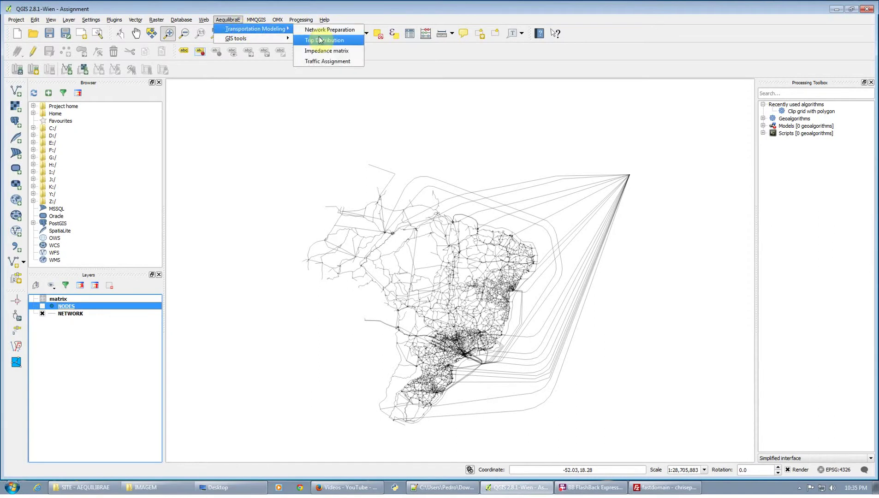
pyautogui.click(318, 65)
pyautogui.moveTo(371, 141); pyautogui.dragTo(428, 133)
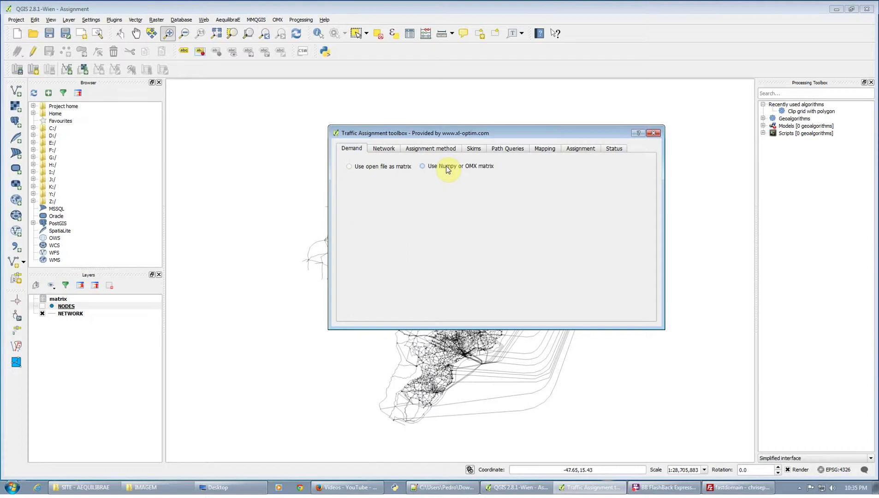
# - Load E:\AequilibraE\matrix.npy as the demand matrix using the Numpy/OMX option
pyautogui.click(373, 166)
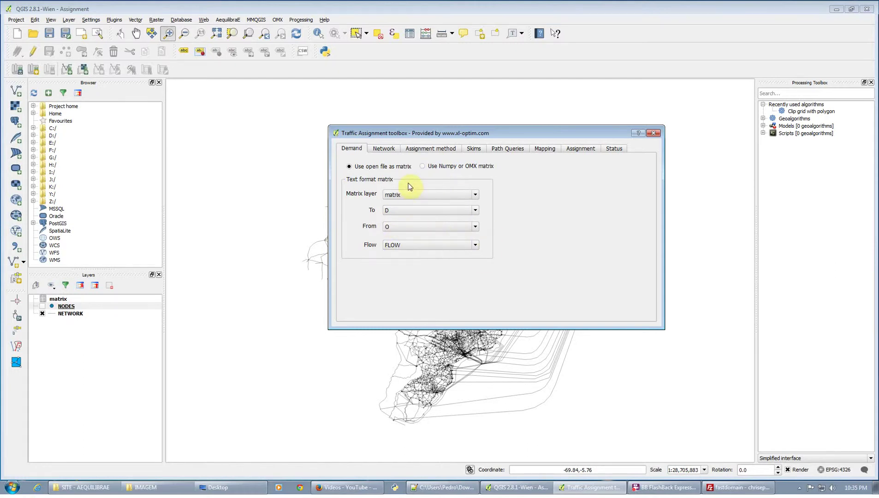
pyautogui.click(485, 167)
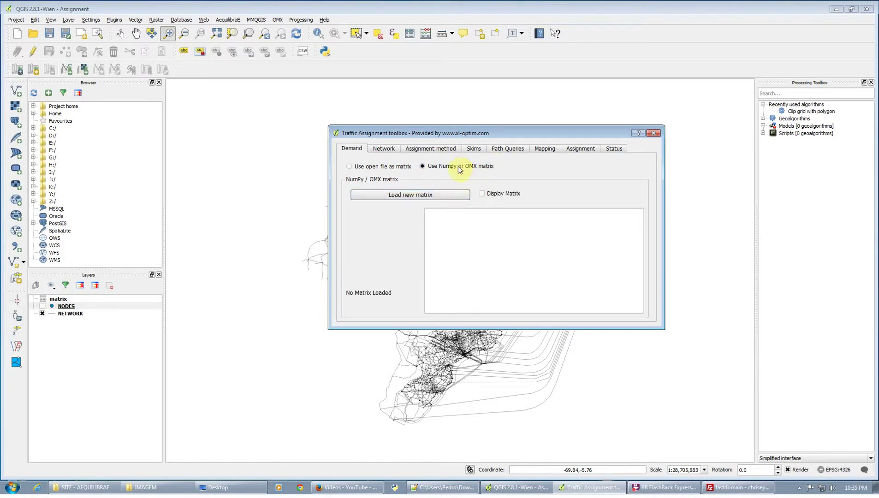
pyautogui.click(435, 196)
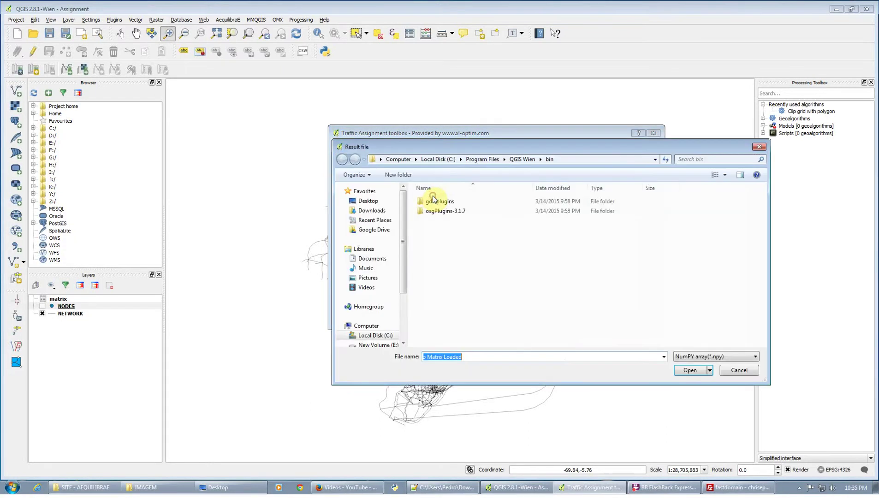
pyautogui.click(386, 221)
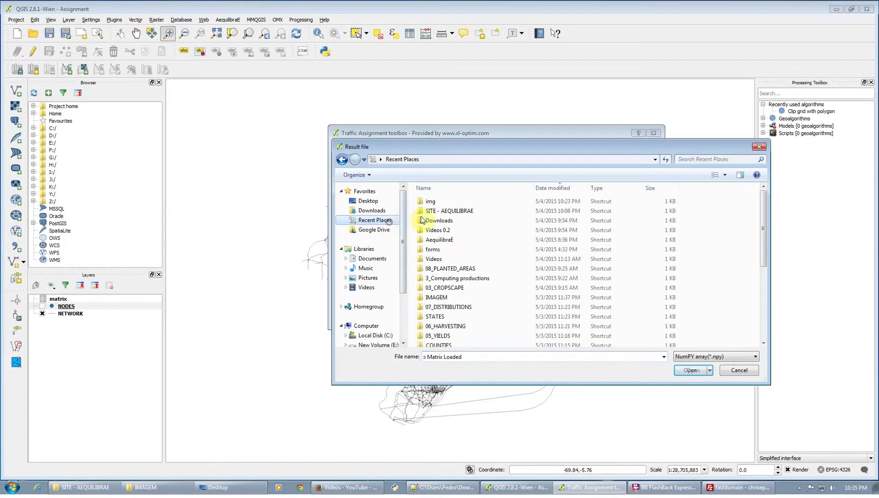
pyautogui.doubleClick(439, 240)
pyautogui.moveTo(457, 147); pyautogui.dragTo(460, 181)
pyautogui.doubleClick(446, 238)
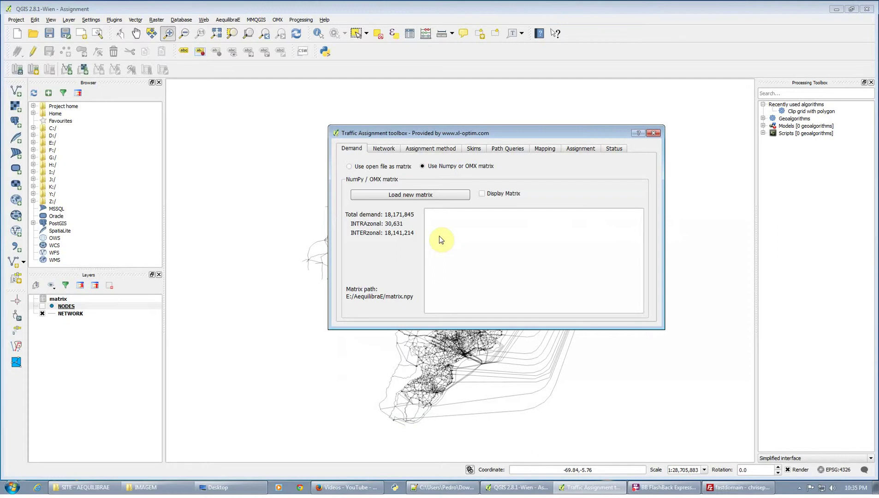
# - Display the matrix values and inspect column 603 in rows 0 to 2
pyautogui.click(510, 195)
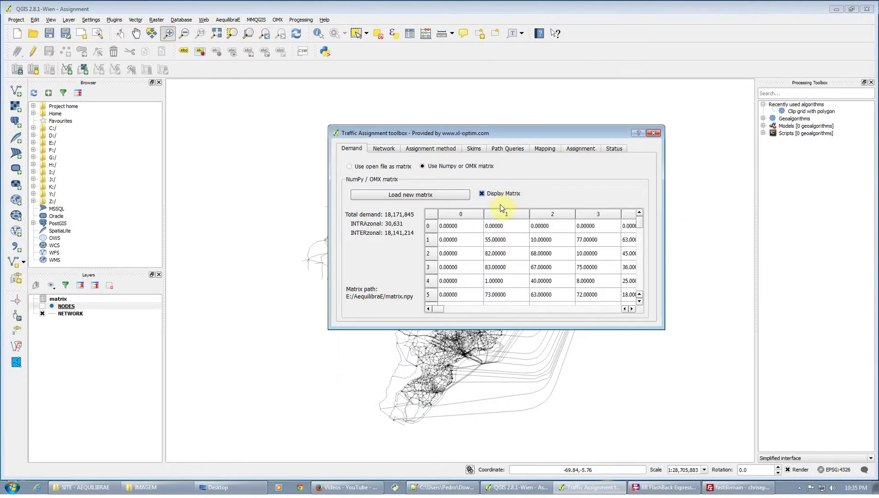
pyautogui.moveTo(439, 311); pyautogui.dragTo(628, 293)
pyautogui.moveTo(636, 231)
pyautogui.mouseDown()
pyautogui.moveTo(633, 298)
pyautogui.moveTo(638, 221)
pyautogui.mouseUp()
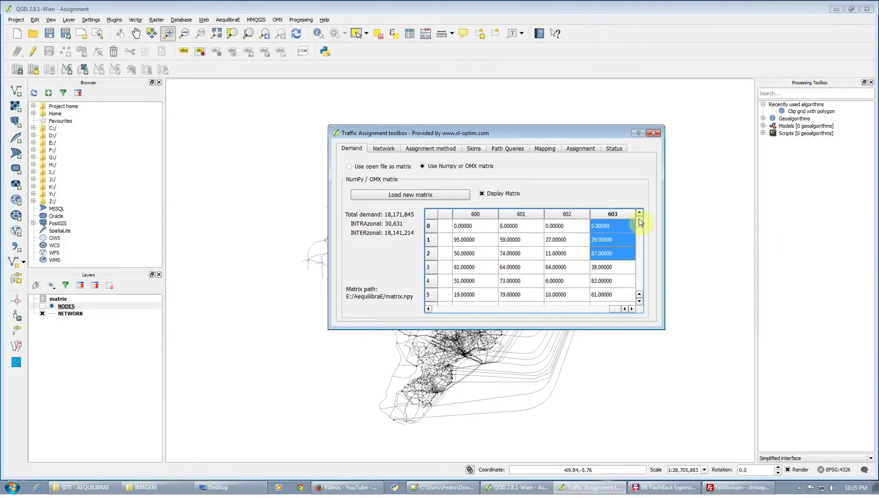
pyautogui.moveTo(617, 309); pyautogui.dragTo(450, 313)
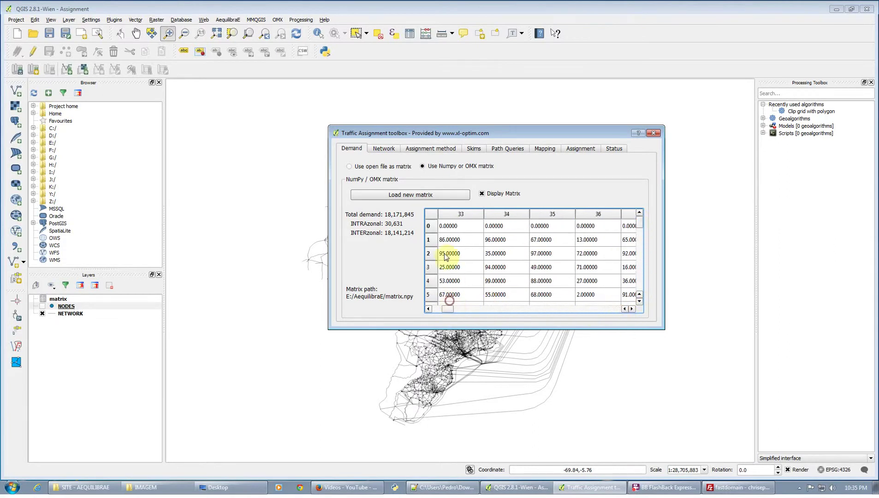
# - Keep NETWORK as the graph layer and leave 'Use selected links only' unchecked
pyautogui.click(386, 153)
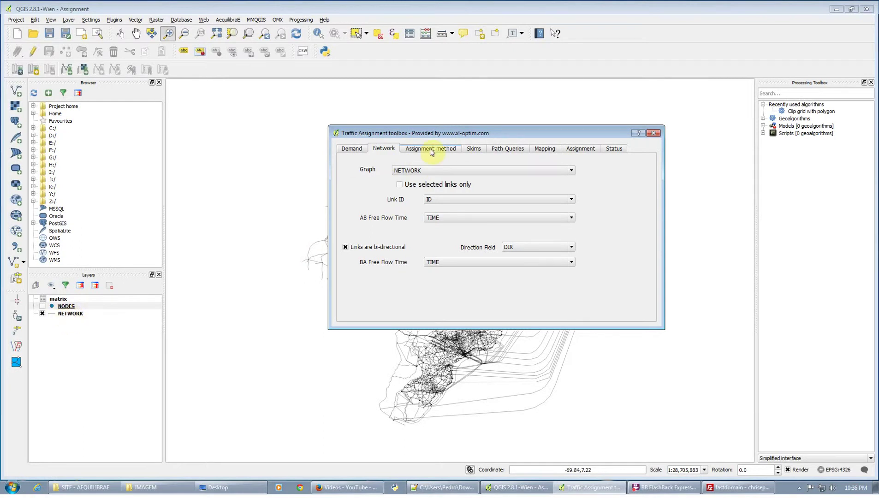
pyautogui.moveTo(441, 129); pyautogui.dragTo(389, 137)
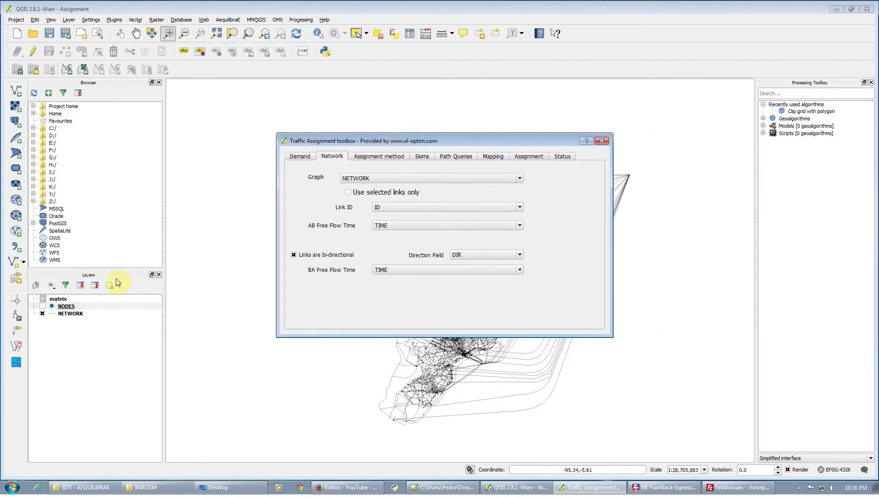
pyautogui.click(386, 177)
pyautogui.click(384, 182)
pyautogui.click(371, 193)
pyautogui.click(370, 192)
pyautogui.moveTo(419, 142); pyautogui.dragTo(464, 109)
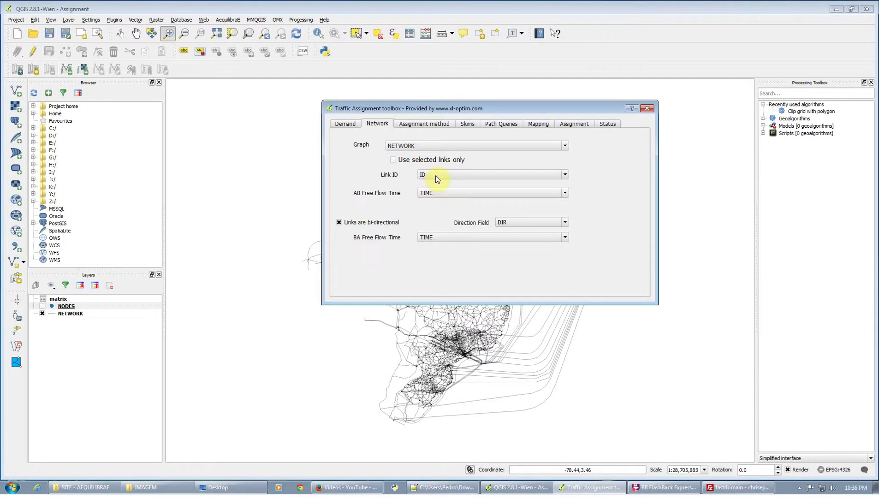
# - Confirm TIME as the AB free-flow time field
pyautogui.click(462, 193)
pyautogui.click(463, 193)
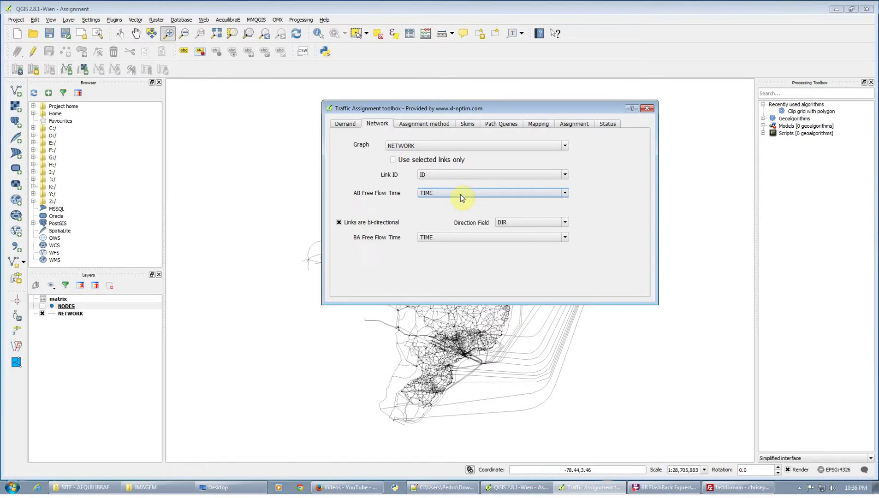
pyautogui.click(515, 193)
pyautogui.click(576, 214)
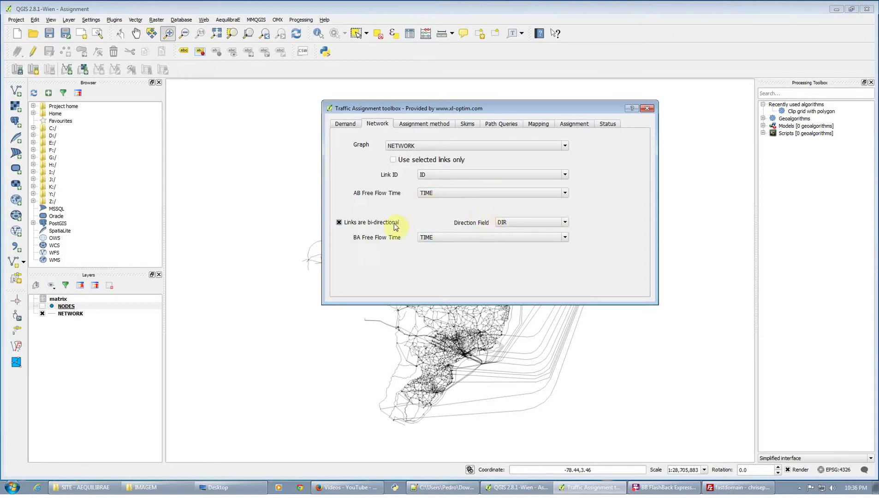
# - Keep links bi-directional with DIR as direction field, then view the All-Or-Nothing assignment method
pyautogui.click(368, 224)
pyautogui.click(359, 226)
pyautogui.click(542, 223)
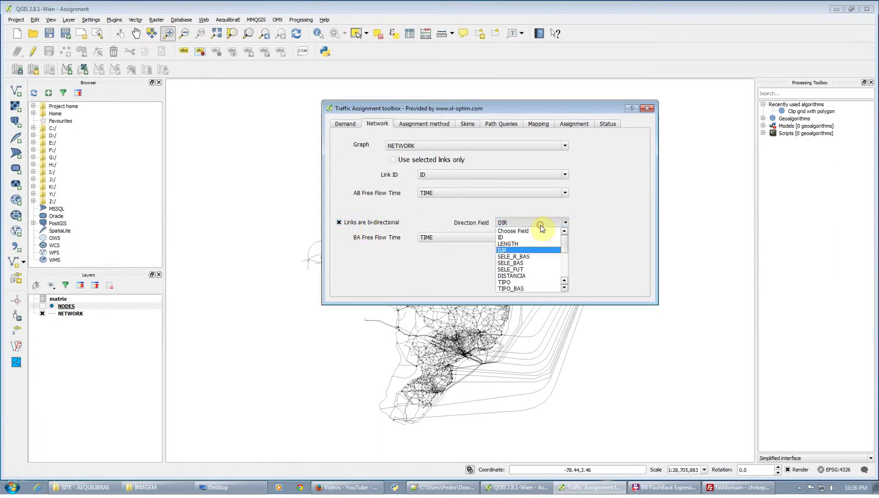
pyautogui.click(530, 251)
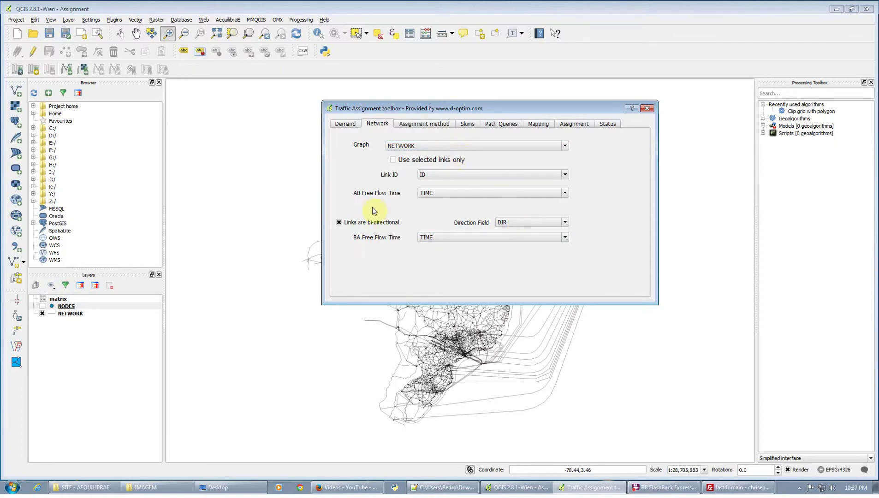
pyautogui.click(423, 123)
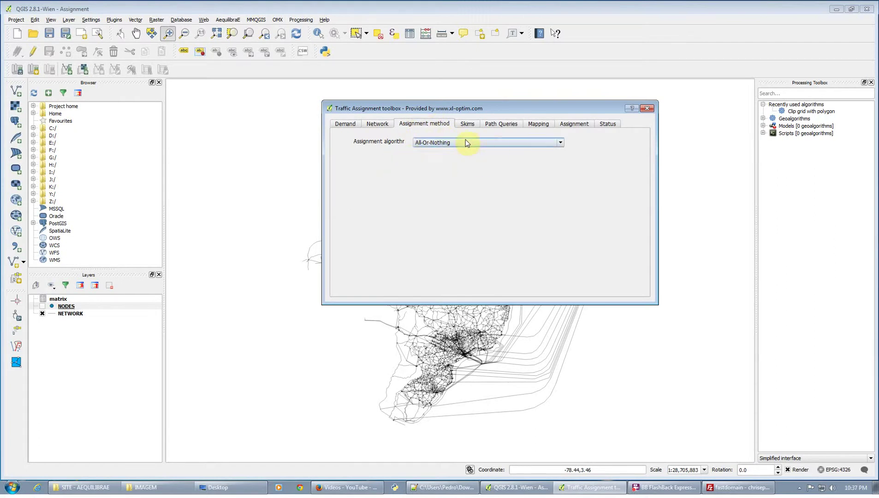
# - Rename Skim 1 to 'length', adding and then deleting an extra Skim 2
pyautogui.moveTo(466, 112); pyautogui.dragTo(452, 127)
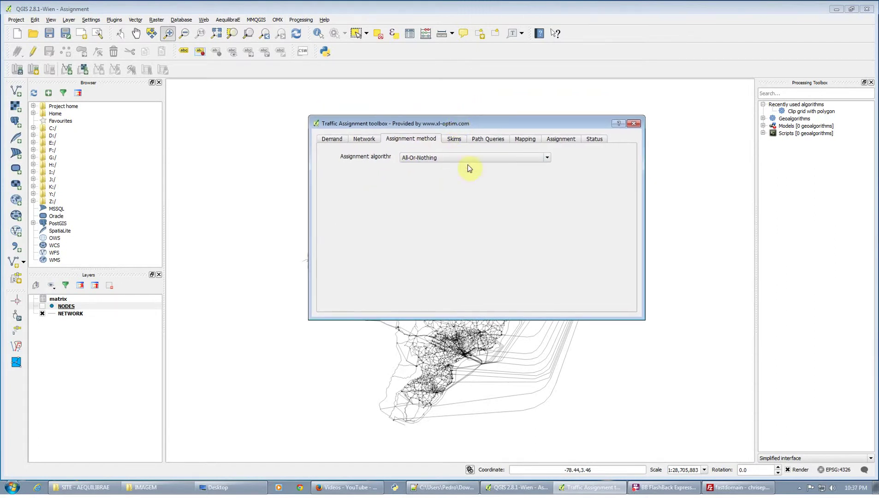
pyautogui.click(452, 139)
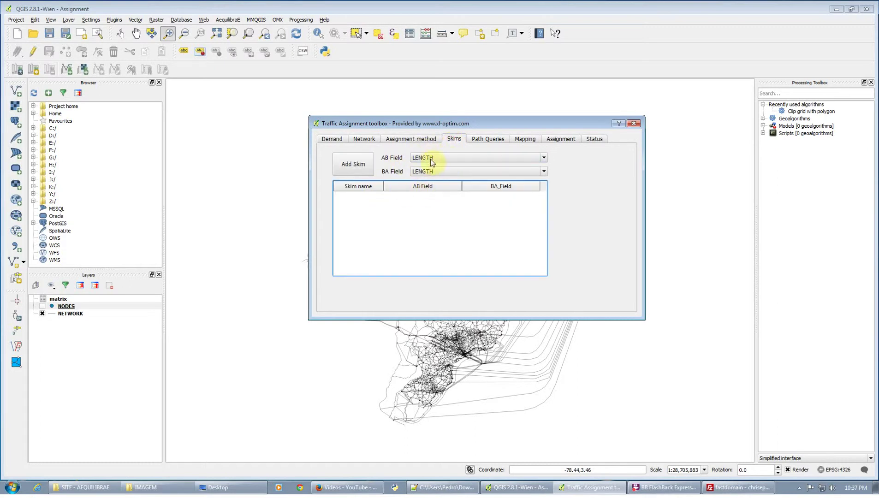
pyautogui.click(368, 167)
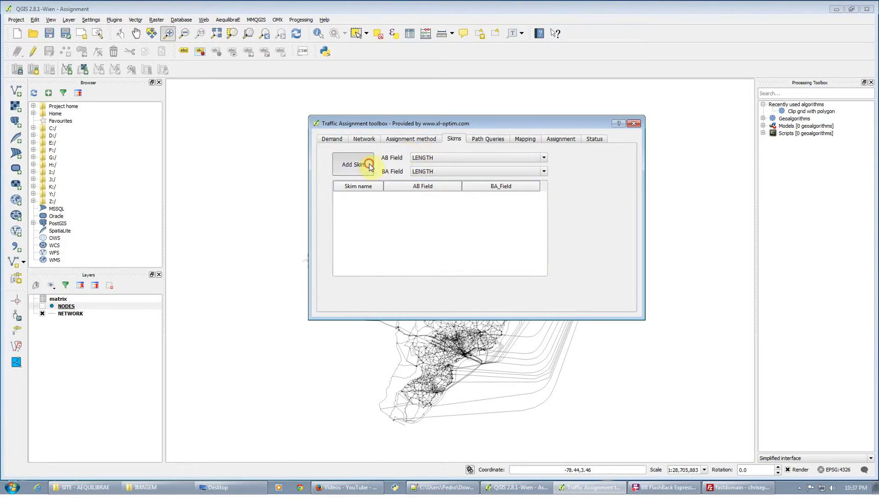
pyautogui.click(375, 199)
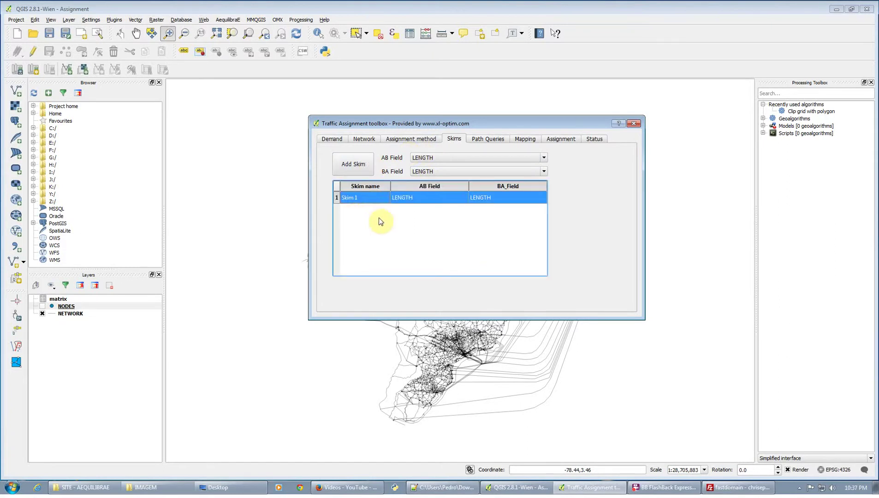
pyautogui.doubleClick(376, 199)
pyautogui.write('length')
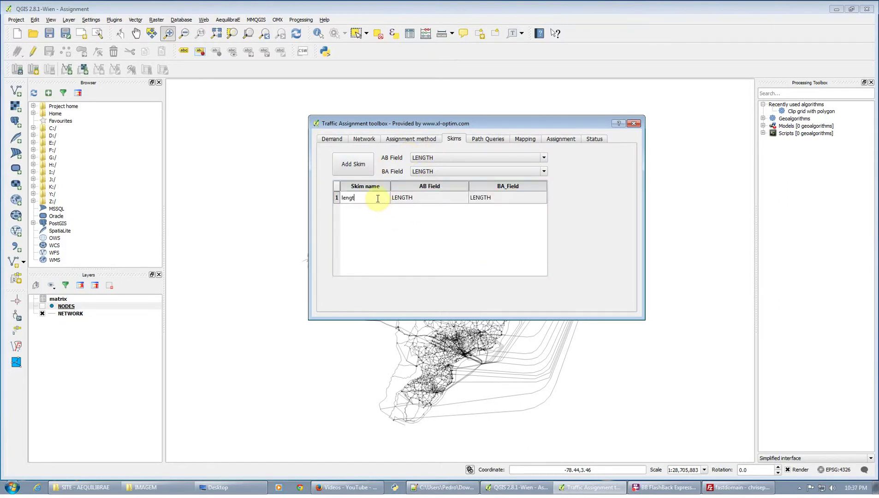
pyautogui.click(363, 168)
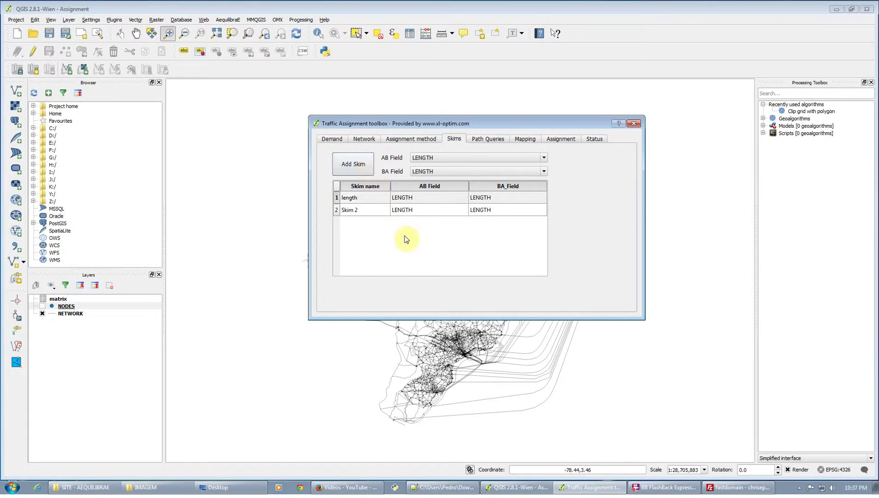
pyautogui.doubleClick(370, 210)
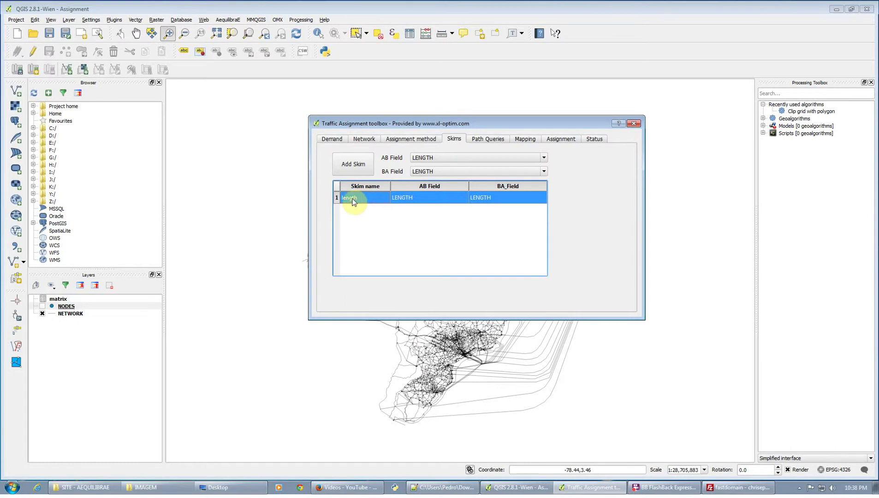
# - Set the mapped line thickness to follow Total Volumes
pyautogui.click(357, 140)
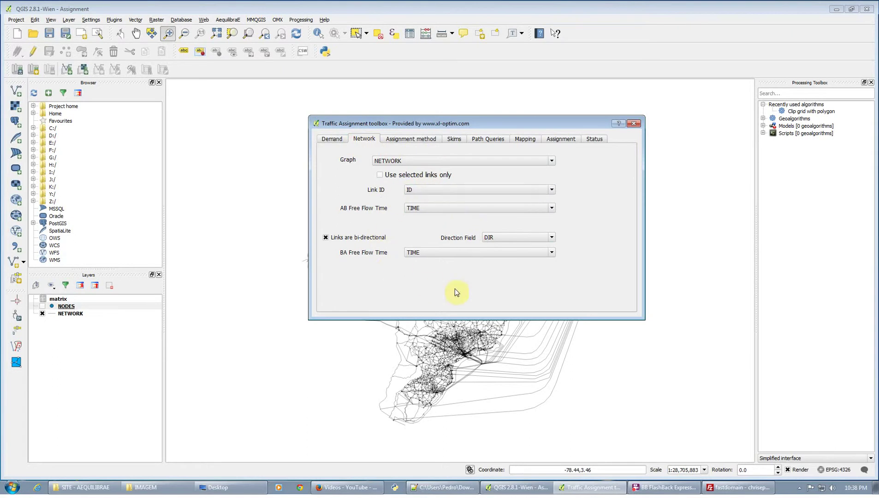
pyautogui.click(447, 146)
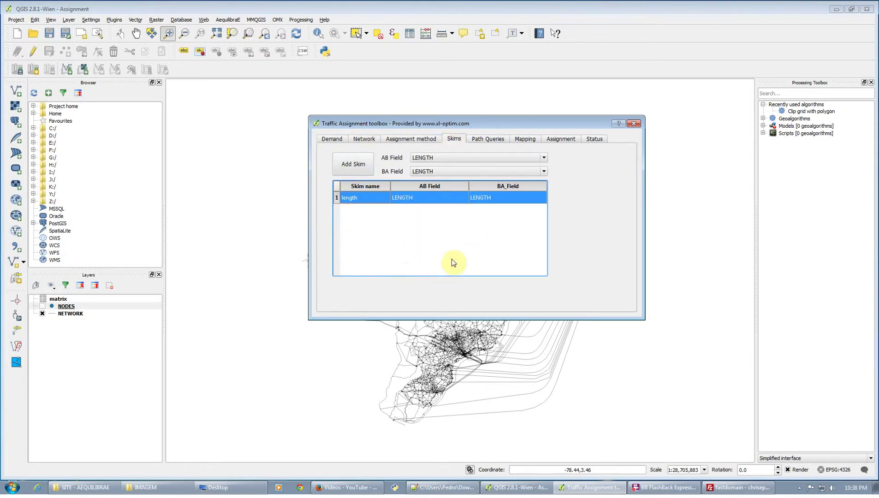
pyautogui.click(484, 140)
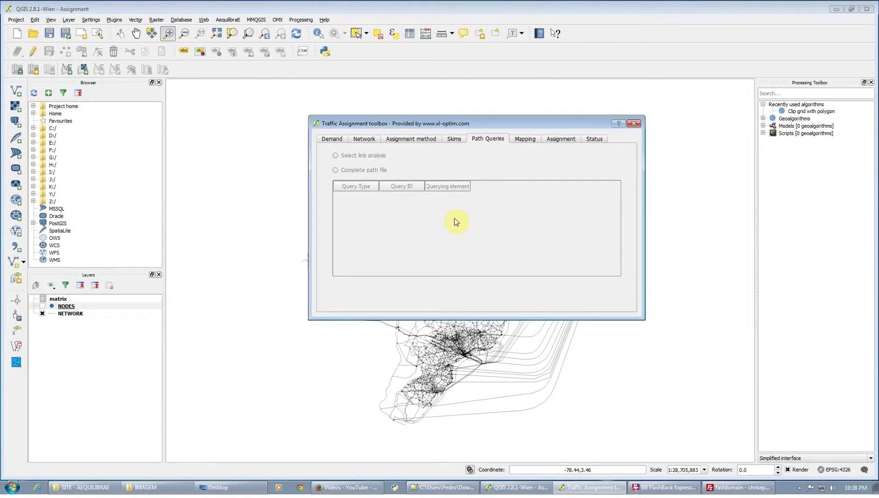
pyautogui.click(525, 138)
pyautogui.click(490, 202)
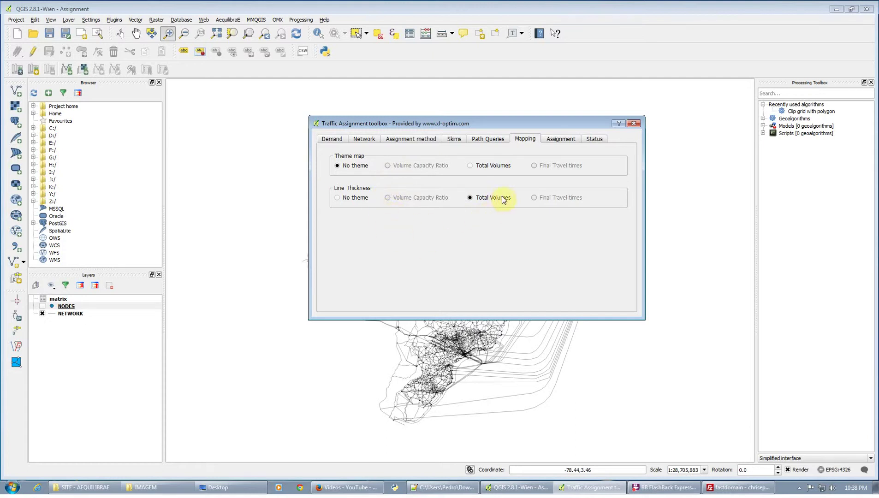
# - Save assignment results as TRASH_W.csv in Downloads, replacing the existing file
pyautogui.click(556, 141)
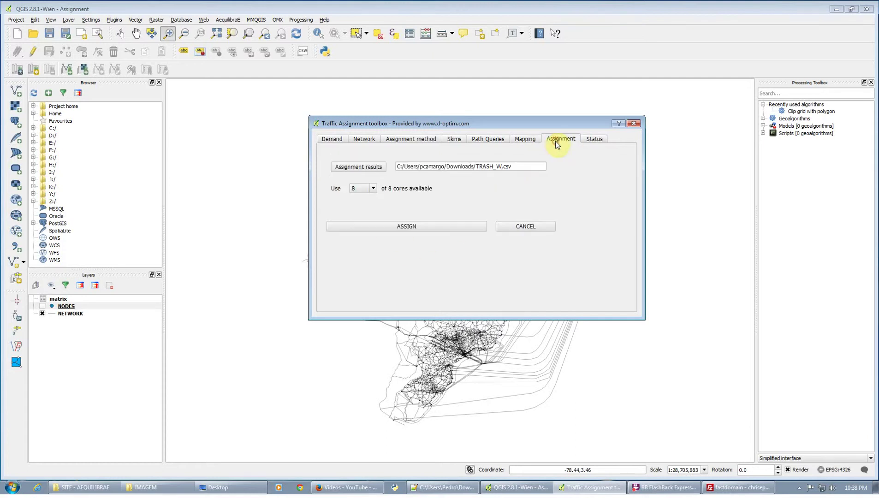
pyautogui.click(371, 169)
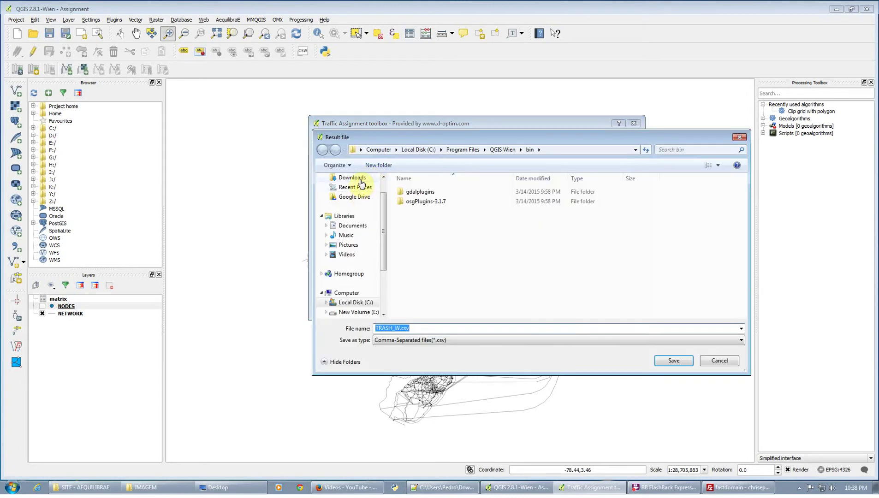
pyautogui.click(356, 178)
pyautogui.click(674, 360)
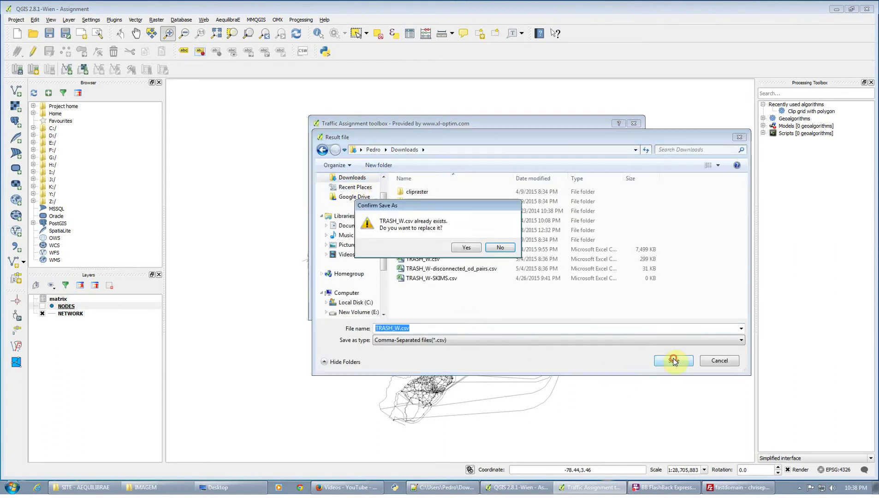
pyautogui.click(455, 247)
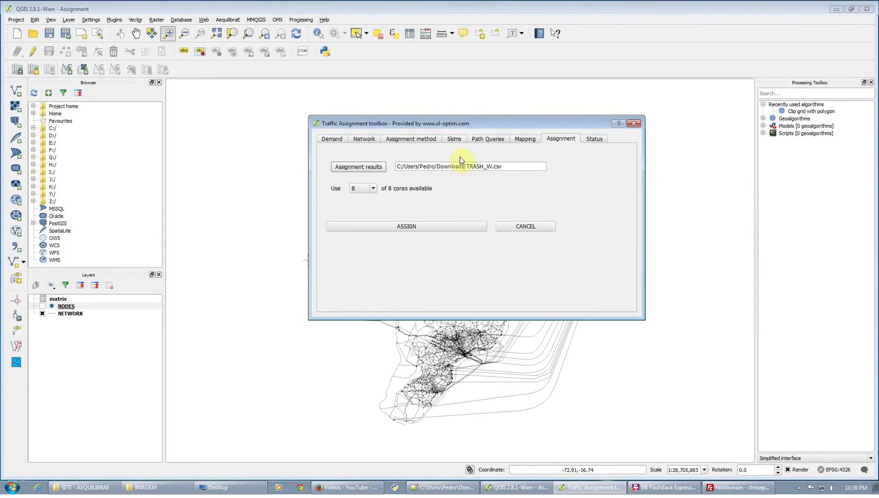
pyautogui.moveTo(468, 167); pyautogui.dragTo(492, 166)
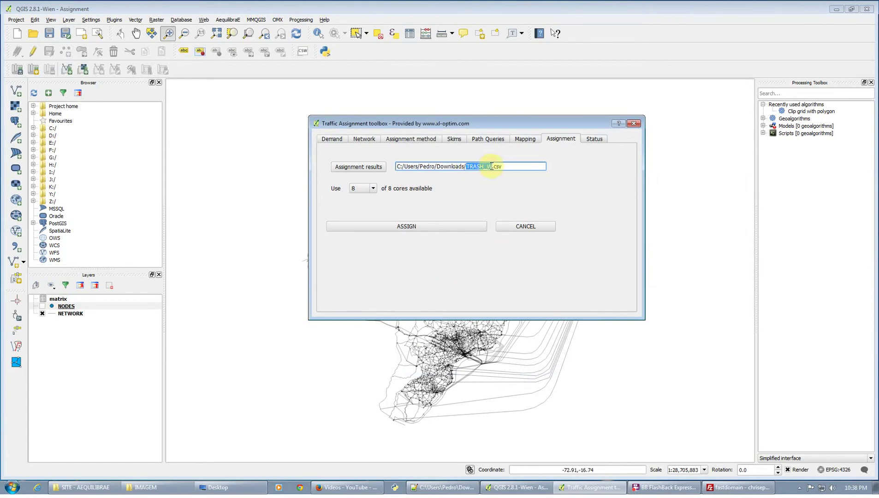
# - Rename the output to Assignment.csv, run the assignment to 100%, and select the new LINK_FLOWS layer
pyautogui.write('Assignment')
pyautogui.click(438, 228)
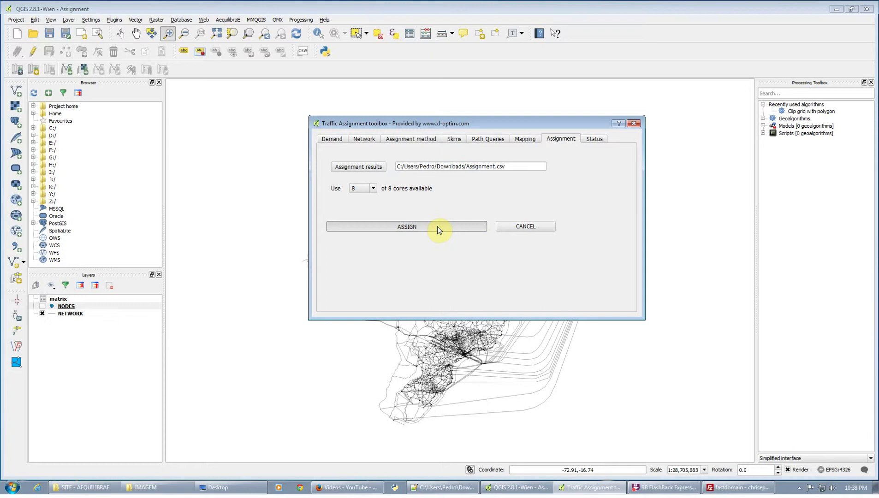
pyautogui.click(576, 140)
pyautogui.click(594, 139)
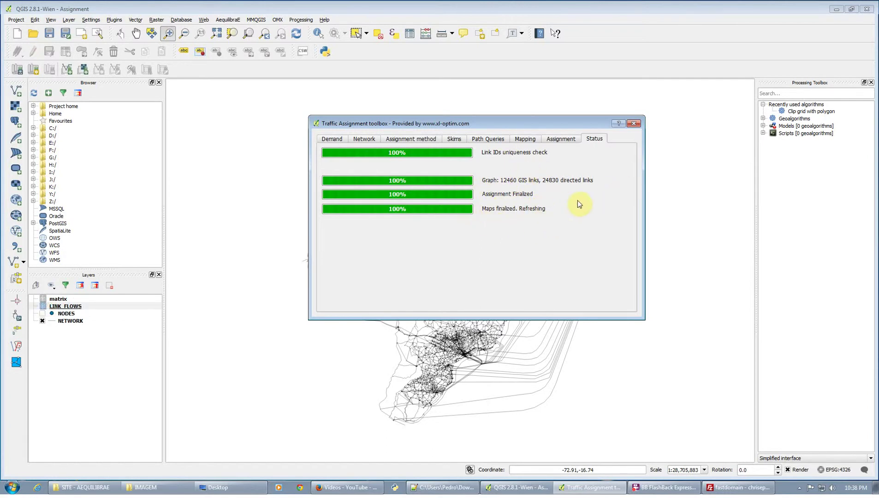
pyautogui.click(633, 124)
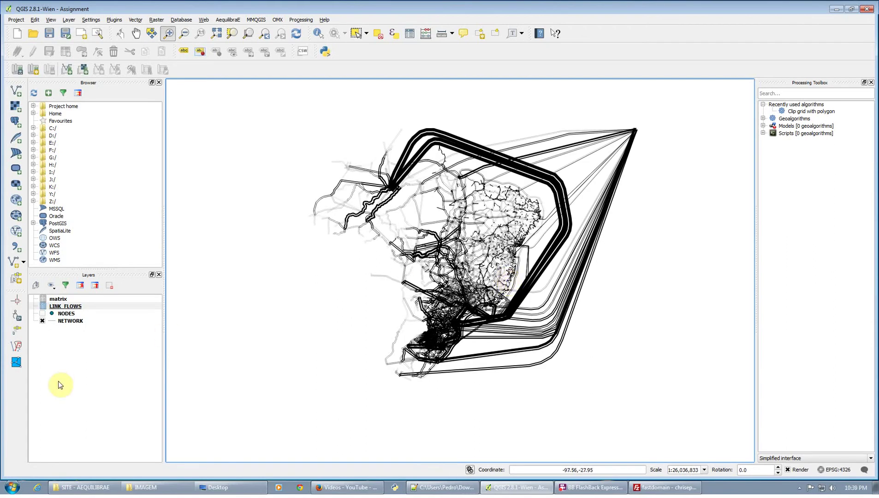
pyautogui.click(81, 306)
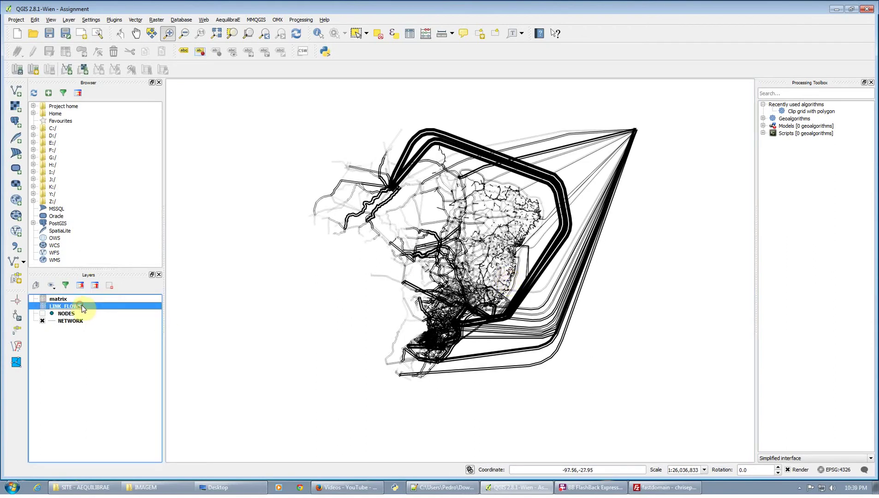
pyautogui.click(410, 34)
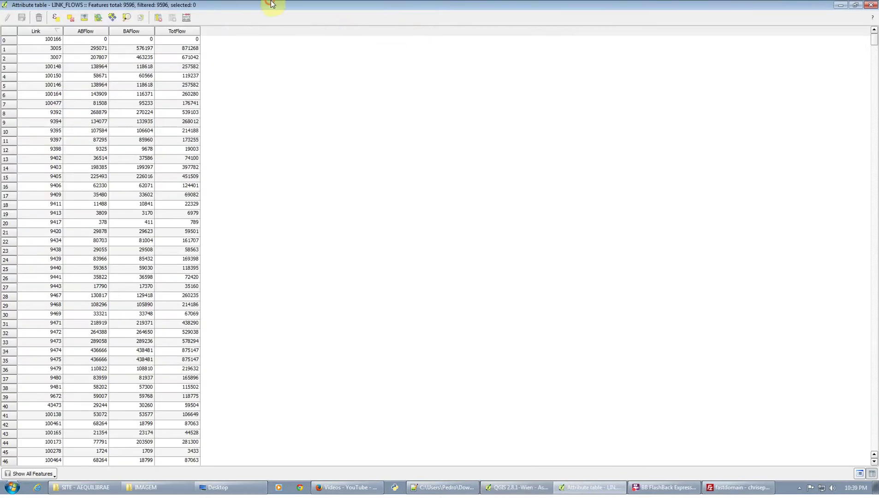
pyautogui.doubleClick(270, 6)
pyautogui.moveTo(501, 117); pyautogui.dragTo(570, 130)
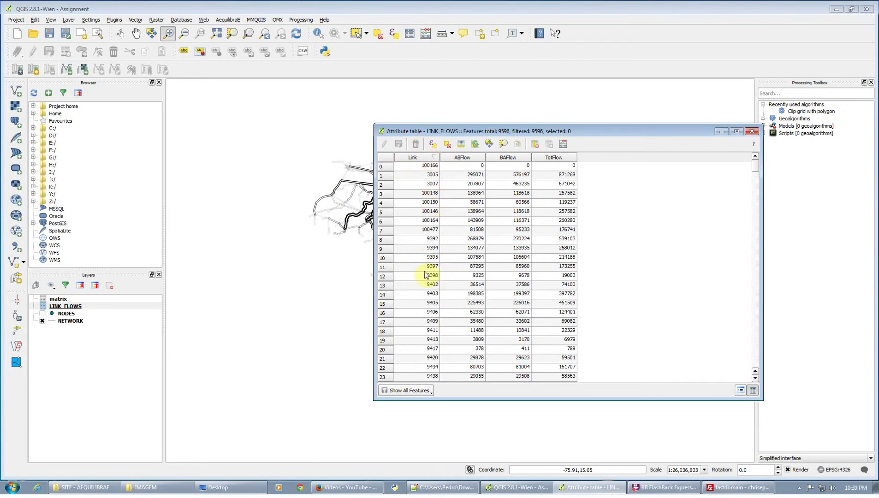
pyautogui.click(427, 157)
pyautogui.click(478, 175)
pyautogui.click(519, 174)
pyautogui.click(562, 173)
pyautogui.click(519, 177)
pyautogui.click(480, 184)
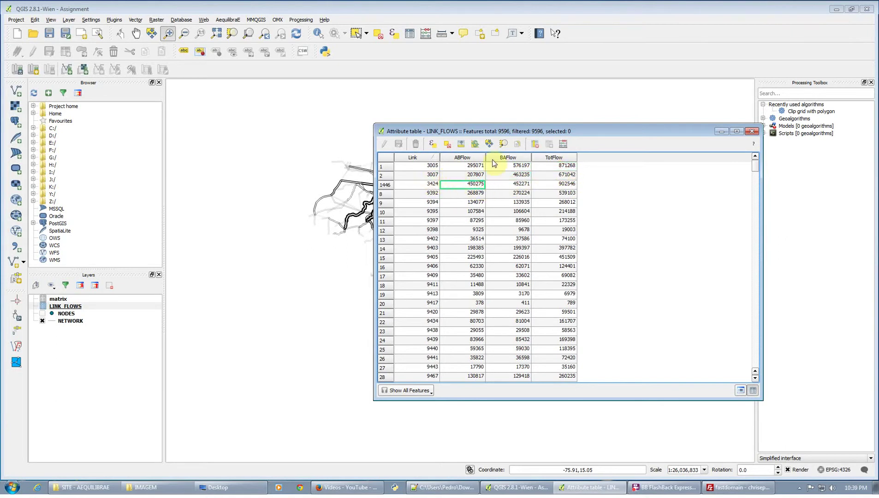
pyautogui.moveTo(649, 133); pyautogui.dragTo(643, 137)
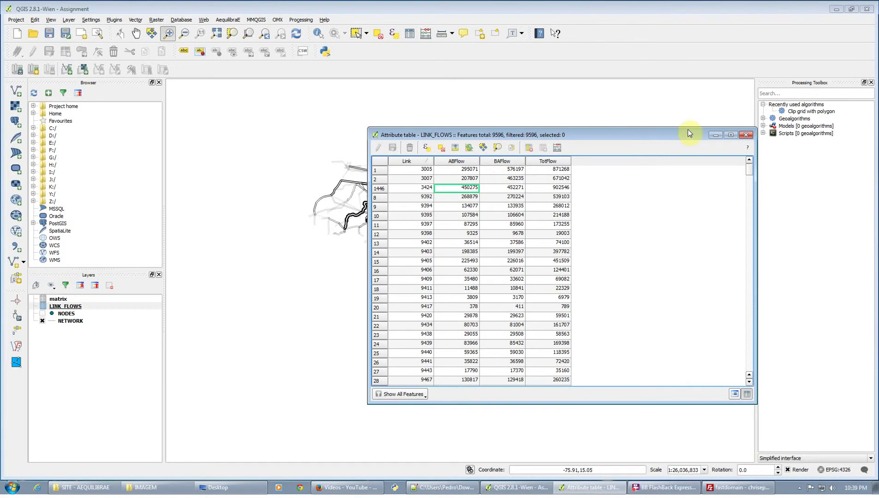
pyautogui.click(747, 135)
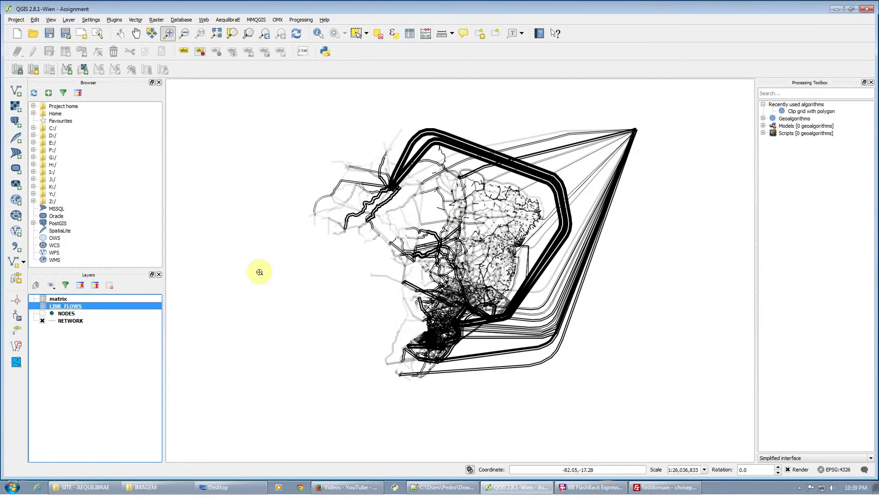
# - Browse the output CSVs in Downloads and open Assignment-SKIMS.csv in Excel
pyautogui.click(217, 490)
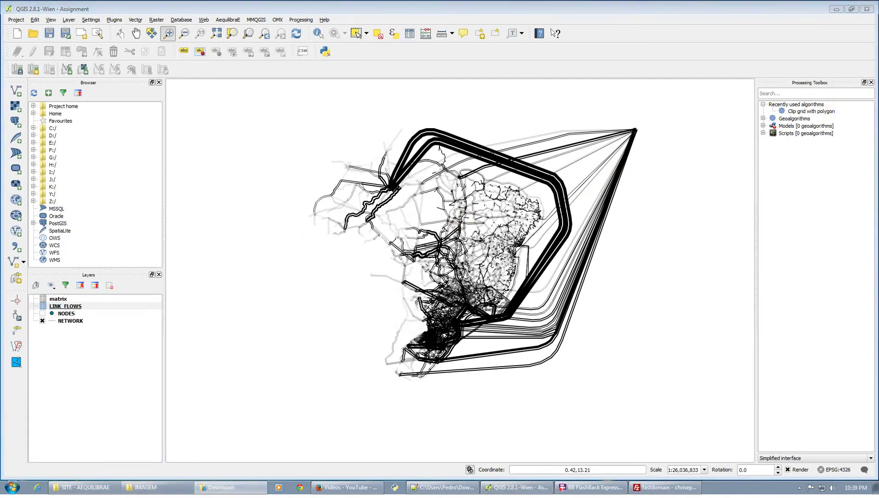
pyautogui.moveTo(608, 186); pyautogui.dragTo(475, 393)
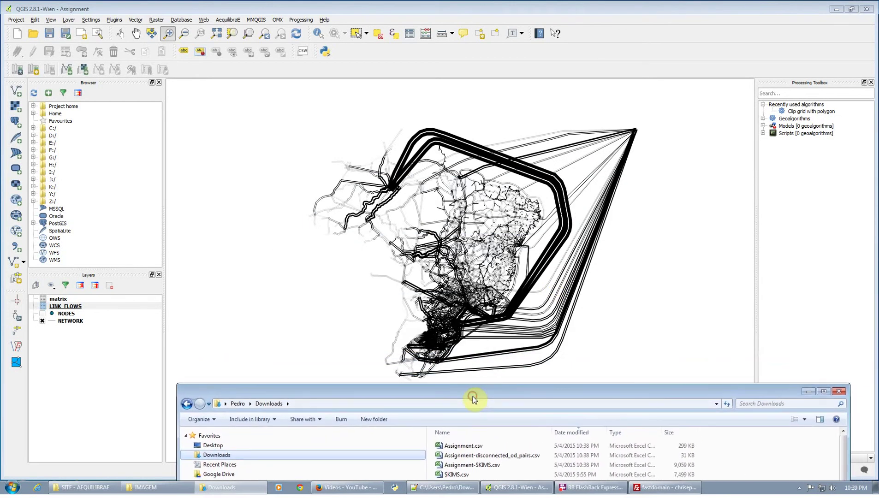
pyautogui.click(494, 459)
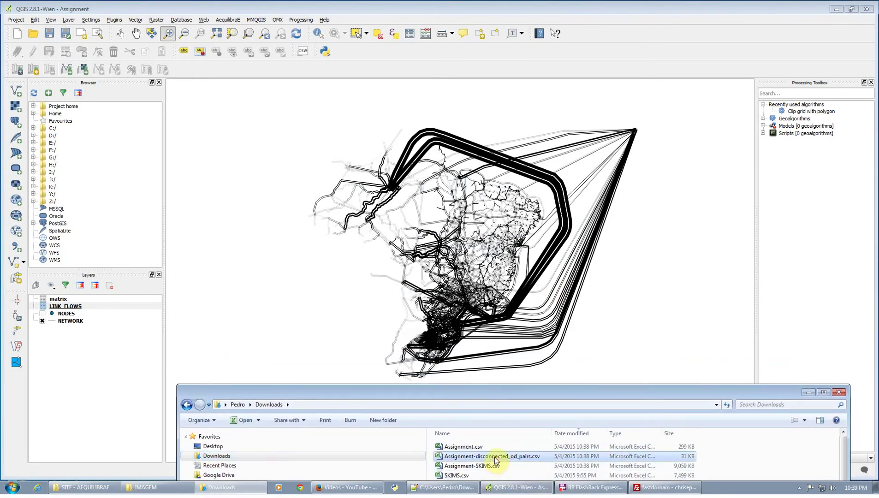
pyautogui.click(477, 446)
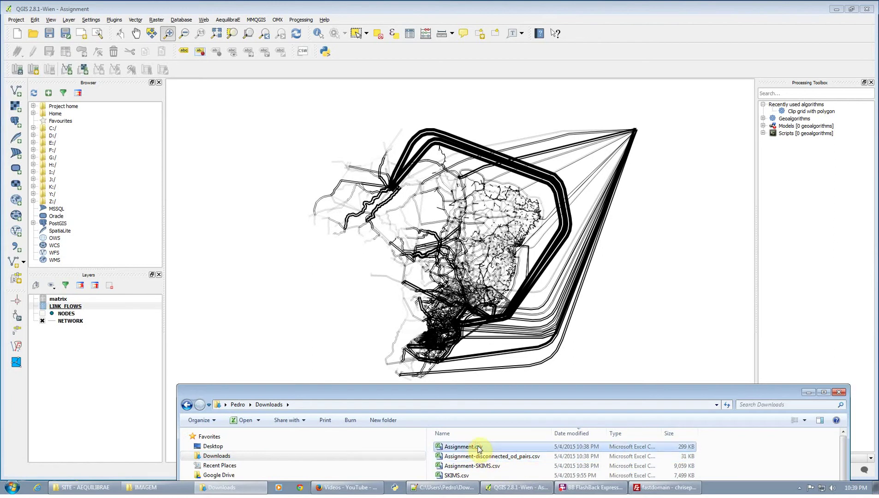
pyautogui.click(485, 467)
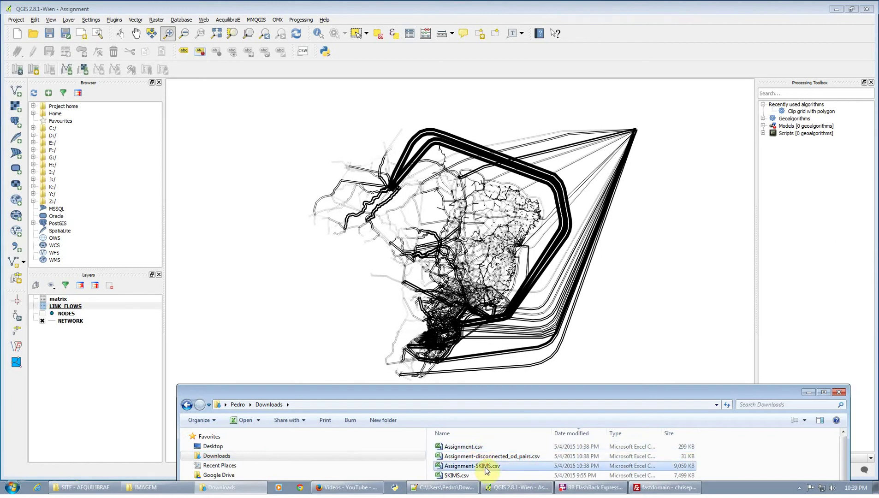
pyautogui.doubleClick(486, 467)
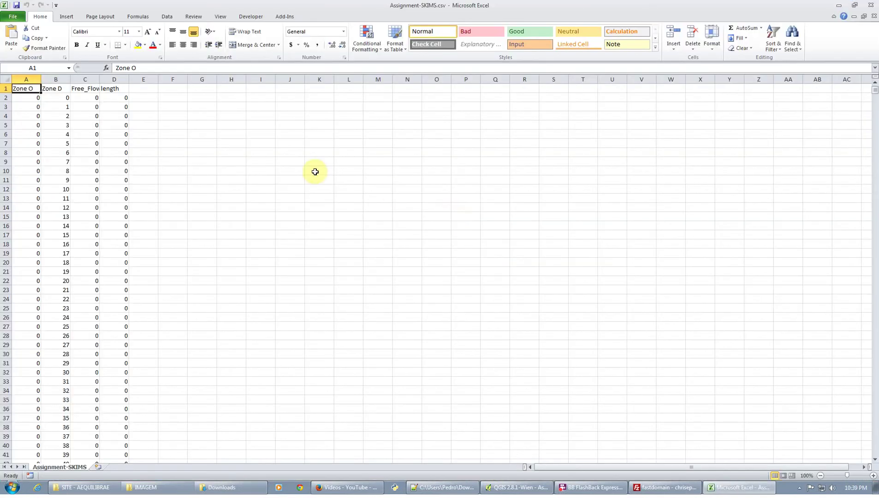
# - Page down through the SKIMS table to row 1393, return to the top, and close the workbook
pyautogui.click(84, 107)
pyautogui.scroll(-6, 86, 231)
pyautogui.scroll(-7, 87, 231)
pyautogui.press('pagedown')
pyautogui.press('pagedown')
pyautogui.press('pagedown')
pyautogui.press('pagedown')
pyautogui.press('pagedown')
pyautogui.press('pagedown')
pyautogui.press('pagedown')
pyautogui.press('pagedown')
pyautogui.press('pagedown')
pyautogui.press('pagedown')
pyautogui.press('pagedown')
pyautogui.press('pagedown')
pyautogui.press('pagedown')
pyautogui.press('pagedown')
pyautogui.press('pagedown')
pyautogui.press('pagedown')
pyautogui.press('pagedown')
pyautogui.press('pagedown')
pyautogui.press('pagedown')
pyautogui.press('pagedown')
pyautogui.press('pagedown')
pyautogui.press('pagedown')
pyautogui.press('pagedown')
pyautogui.press('pagedown')
pyautogui.press('pagedown')
pyautogui.press('pagedown')
pyautogui.press('pagedown')
pyautogui.press('pagedown')
pyautogui.press('pagedown')
pyautogui.press('pagedown')
pyautogui.press('pagedown')
pyautogui.press('pagedown')
pyautogui.press('pagedown')
pyautogui.press('Right')
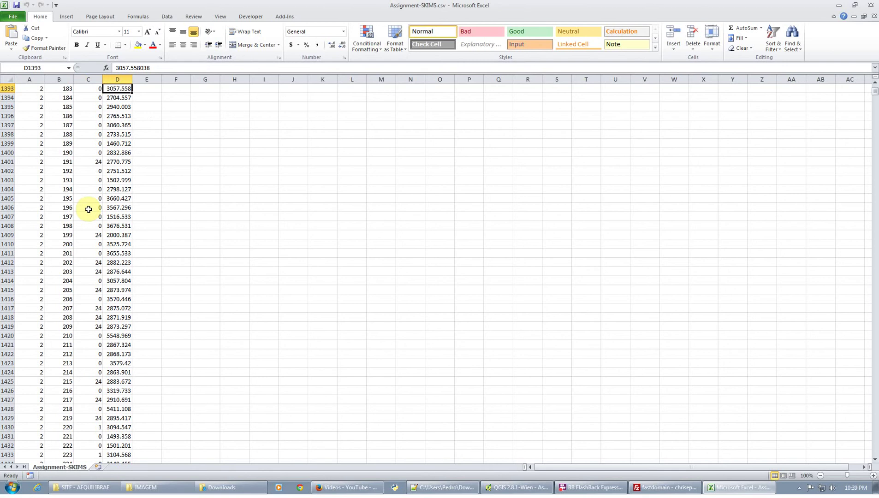
pyautogui.hotkey('ctrl', 'Up')
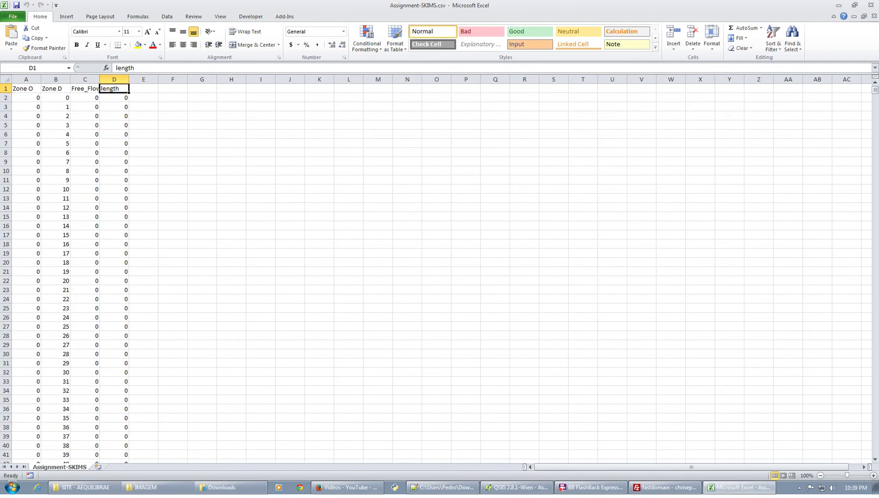
pyautogui.click(872, 17)
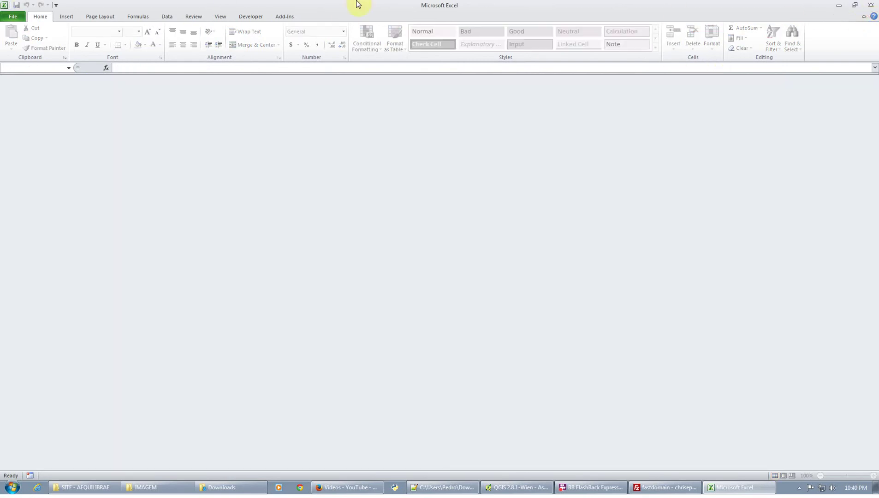
pyautogui.click(871, 4)
# - Open Assignment-disconnected_od_pairs.csv in Excel and check the combined Zone D values
pyautogui.doubleClick(530, 456)
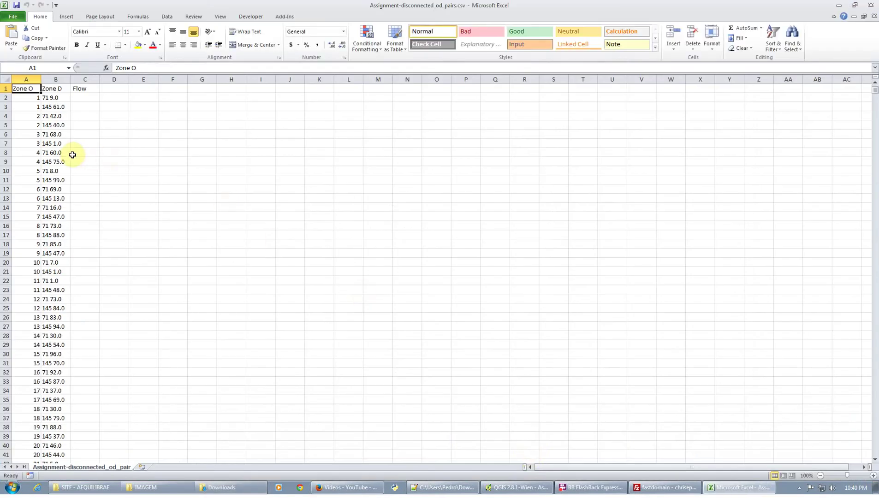
pyautogui.press('Right')
pyautogui.press('Down')
pyautogui.press('Down')
pyautogui.press('Down')
pyautogui.press('Down')
pyautogui.press('Up')
pyautogui.press('Up')
pyautogui.press('Up')
pyautogui.press('Left')
# - Select column B's combined destination-and-flow values from B2 down to row 2388
pyautogui.hotkey('shift', 'Right')
pyautogui.hotkey('shift', 'Left')
pyautogui.hotkey('shift', 'Right')
pyautogui.hotkey('shift', 'Left')
pyautogui.press('Right')
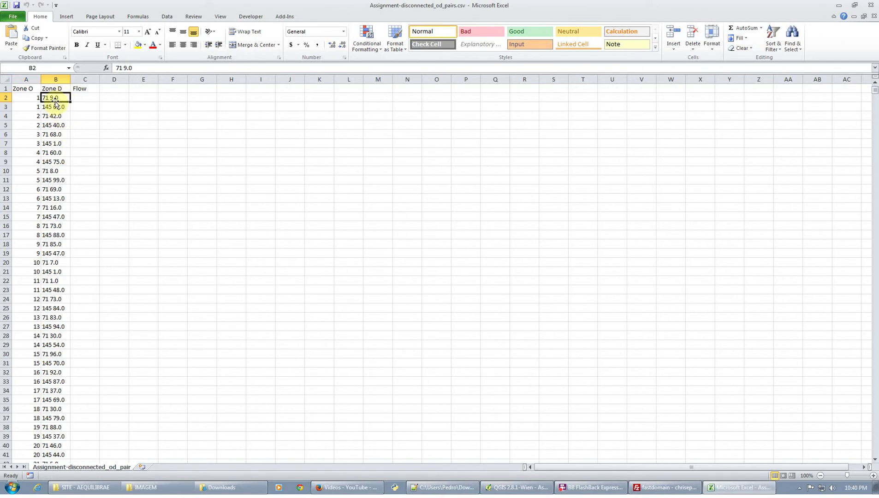
pyautogui.hotkey('ctrl', 'shift', 'Down')
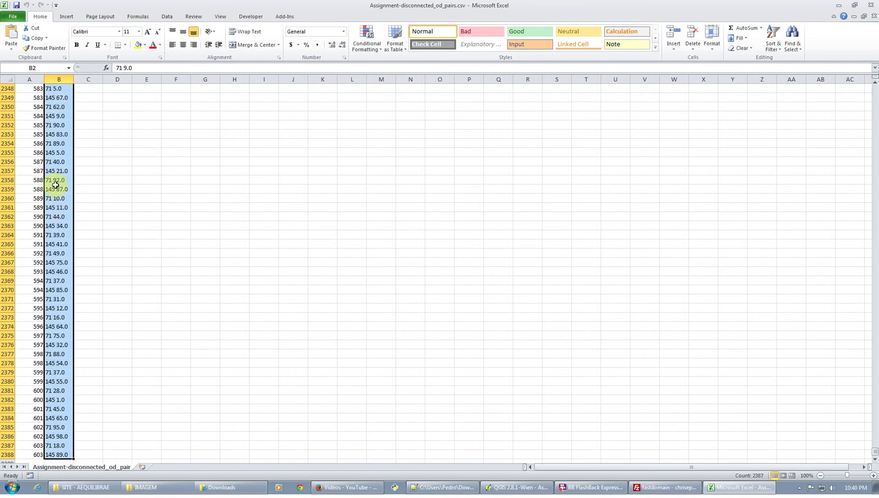
# - Try splitting column B with Text to Columns using comma as the delimiter
pyautogui.click(166, 17)
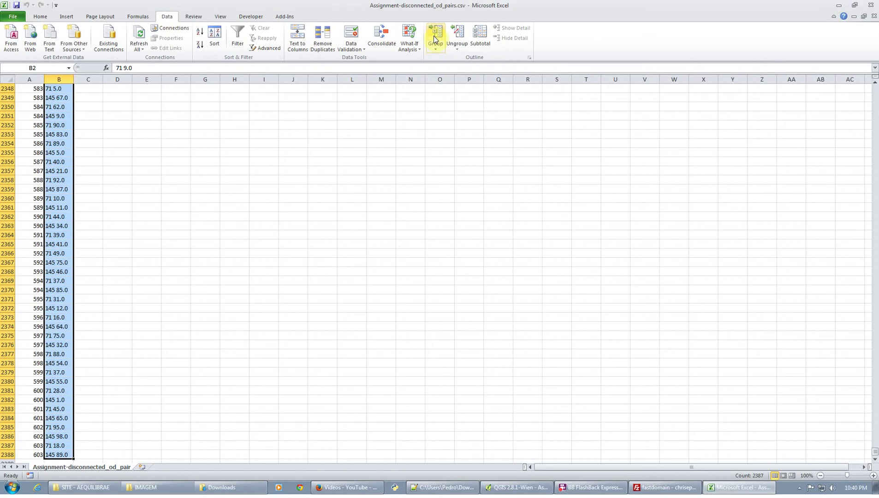
pyautogui.click(308, 37)
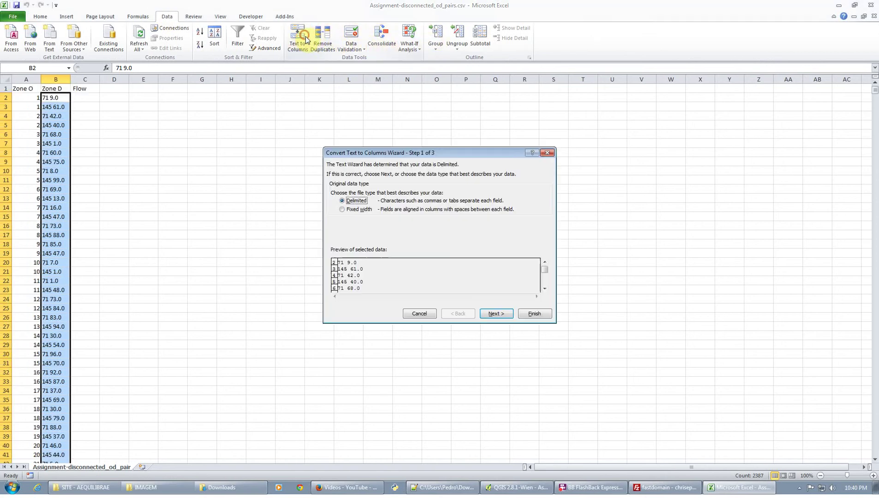
pyautogui.click(496, 314)
pyautogui.click(345, 208)
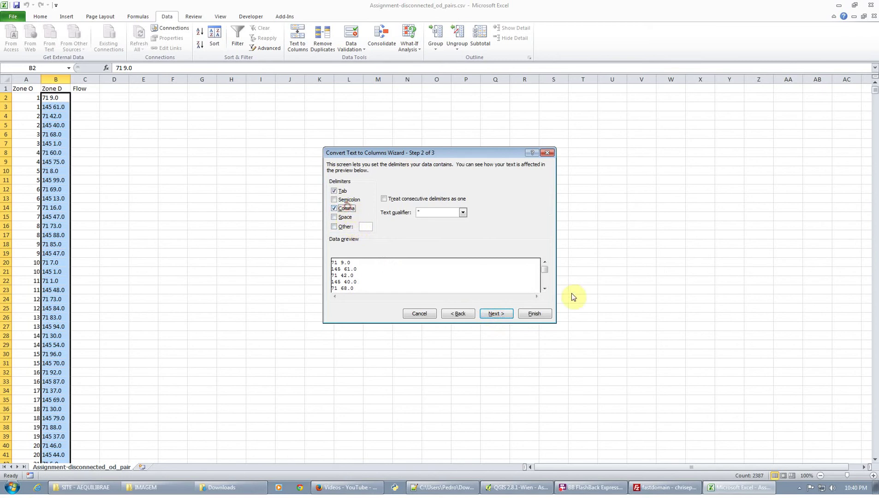
pyautogui.click(540, 315)
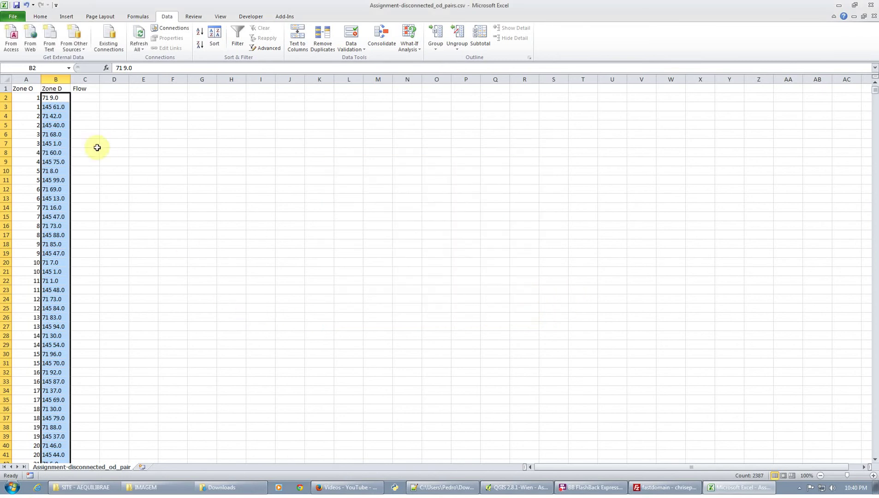
# - Redo Text to Columns on column B, splitting at spaces into Zone D and Flow
pyautogui.click(295, 42)
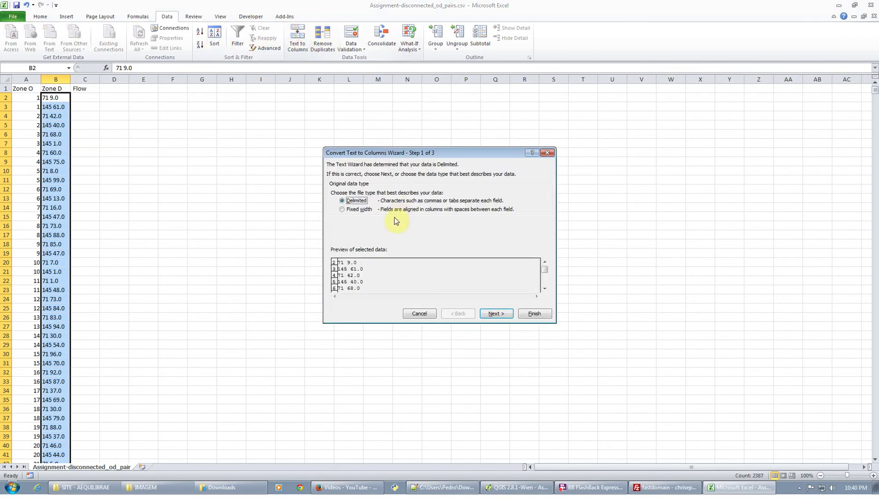
pyautogui.click(495, 314)
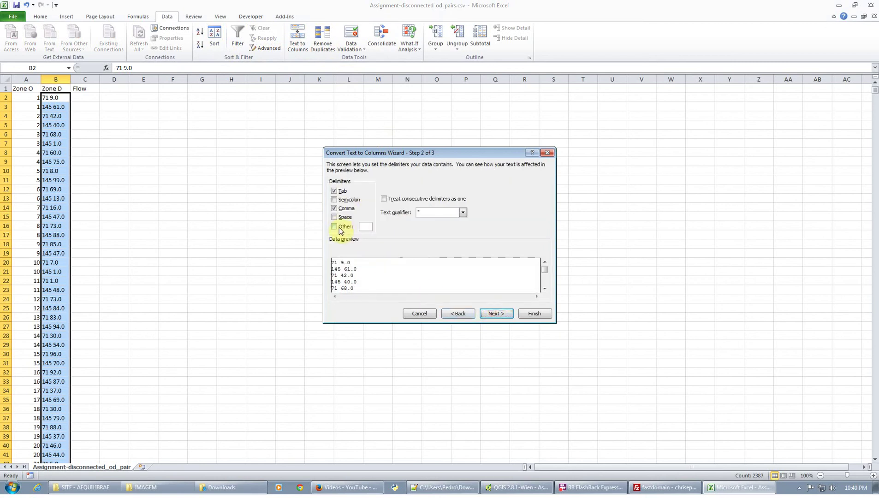
pyautogui.click(335, 217)
pyautogui.click(538, 315)
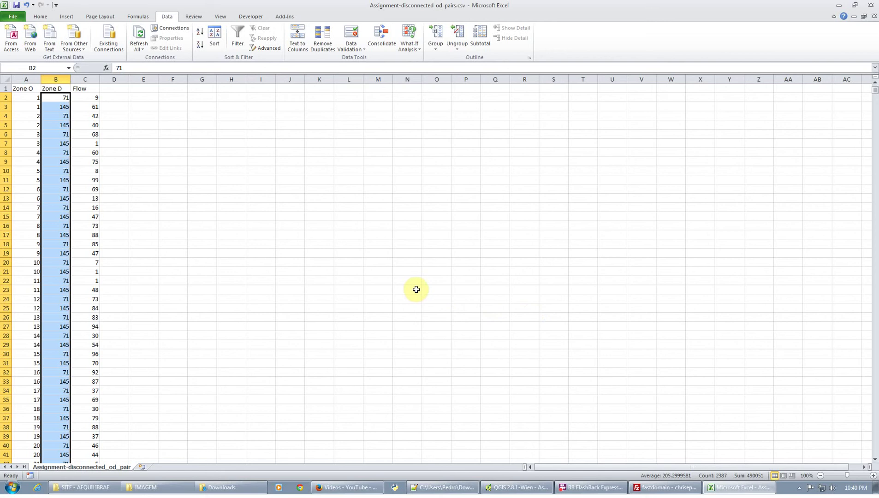
# - Check the split destination values for zones 1–3, then close the workbook
pyautogui.press('Down')
pyautogui.press('Up')
pyautogui.press('Down')
pyautogui.press('Up')
pyautogui.hotkey('shift', 'Down')
pyautogui.press('Down')
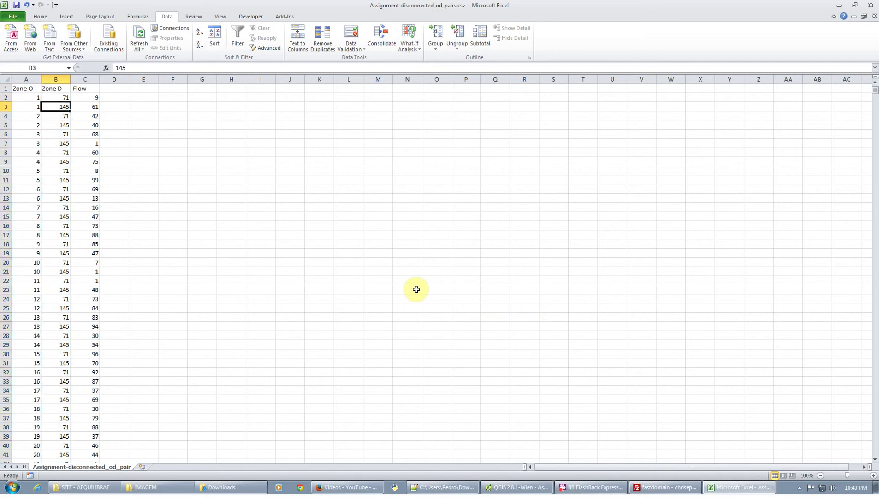
pyautogui.press('Down')
pyautogui.hotkey('shift', 'Down')
pyautogui.press('Down')
pyautogui.press('Down')
pyautogui.hotkey('shift', 'Down')
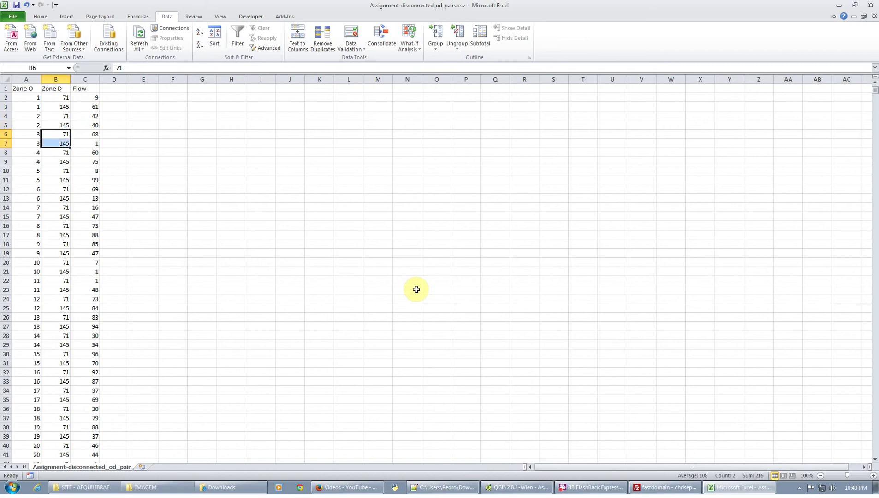
pyautogui.scroll(-20, 397, 290)
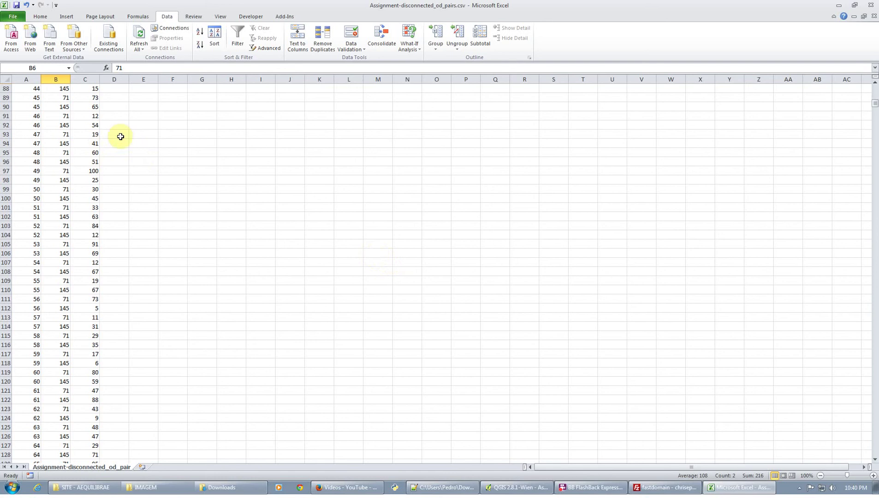
pyautogui.click(876, 11)
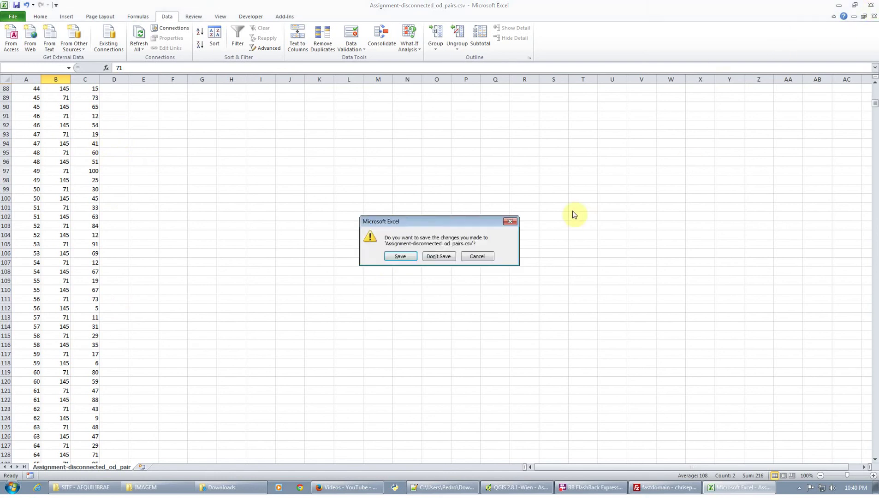
# - Discard the OD pairs workbook changes and exit Excel back to QGIS
pyautogui.click(436, 257)
pyautogui.click(870, 5)
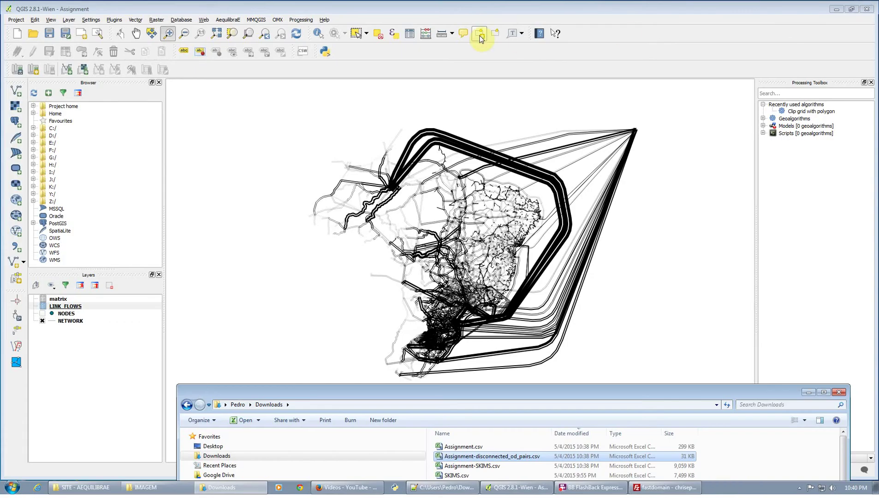